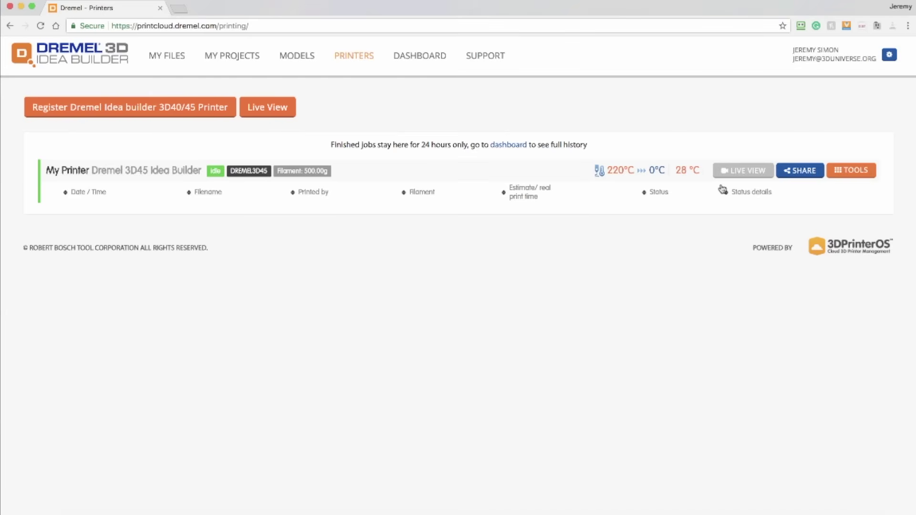
- Check the printer's live camera feed, then review sharing settings without adding anyone, keeping Can print
left_click(747, 175)
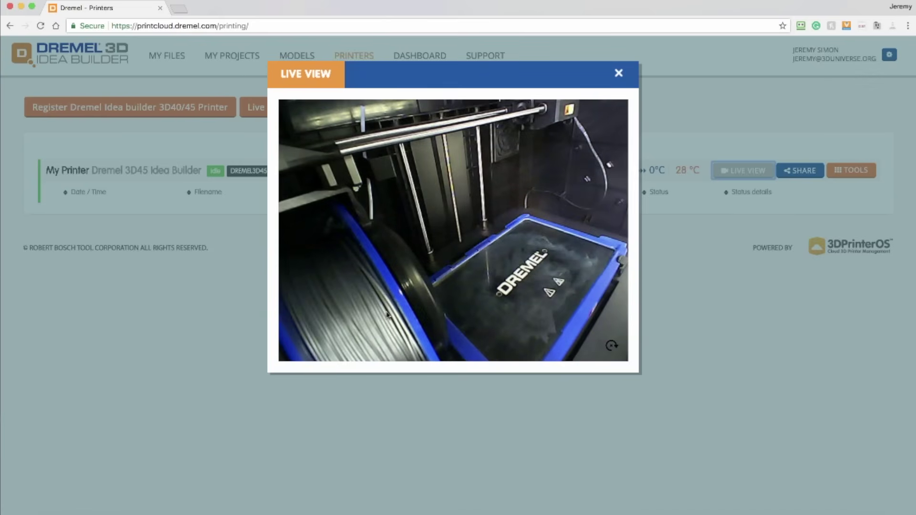
left_click(619, 73)
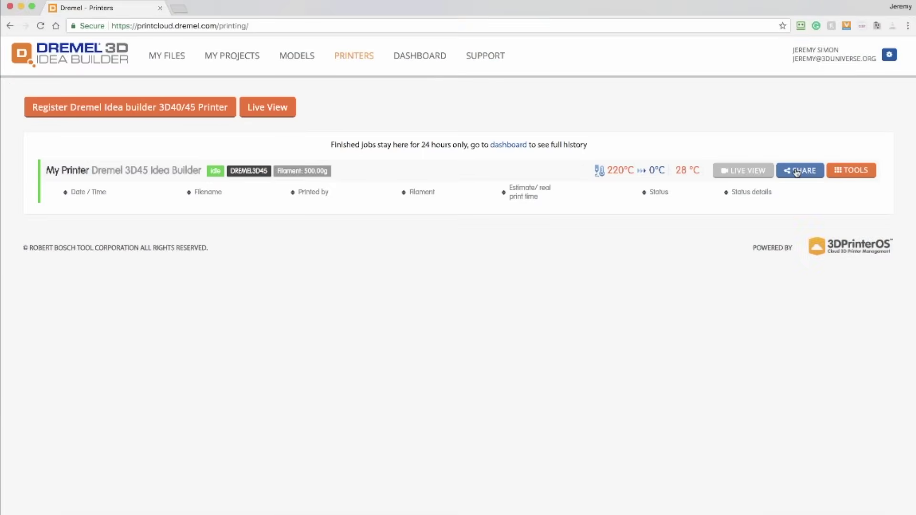
left_click(812, 170)
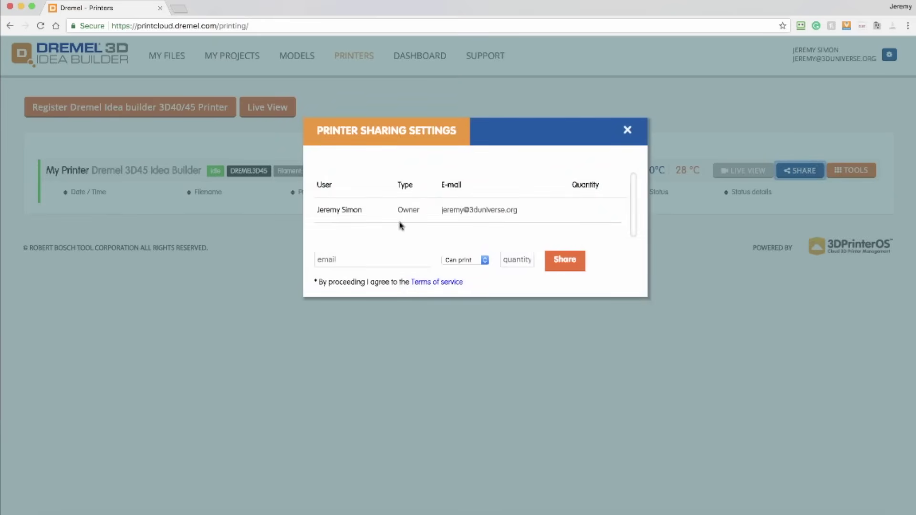
left_click(346, 255)
left_click(476, 260)
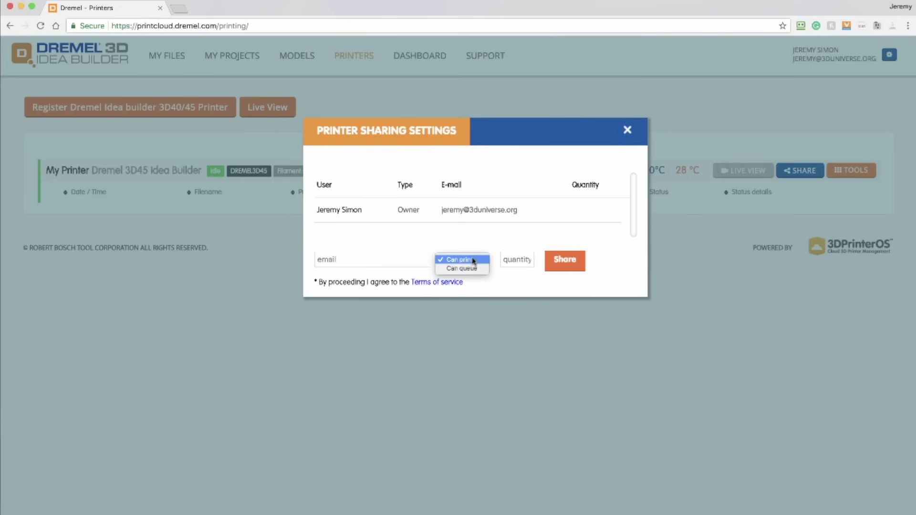
left_click(484, 242)
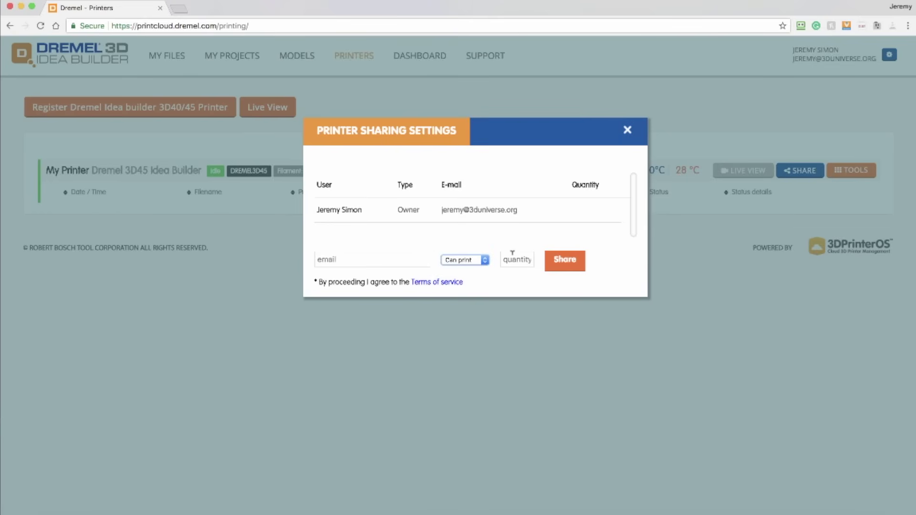
left_click(628, 132)
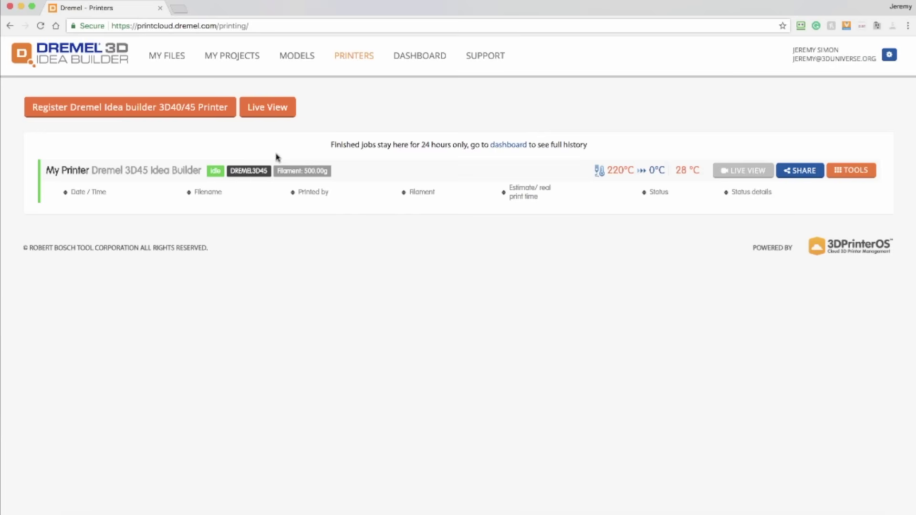
- Go to My Files to list the five uploaded STL files
left_click(172, 56)
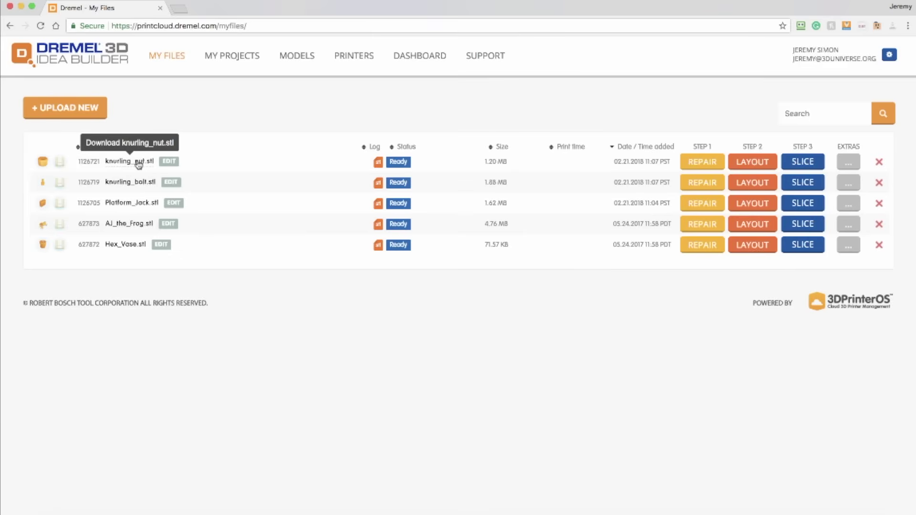
- Open knurling_bolt.stl in Layout and add knurling_nut.stl to the bed
left_click(756, 185)
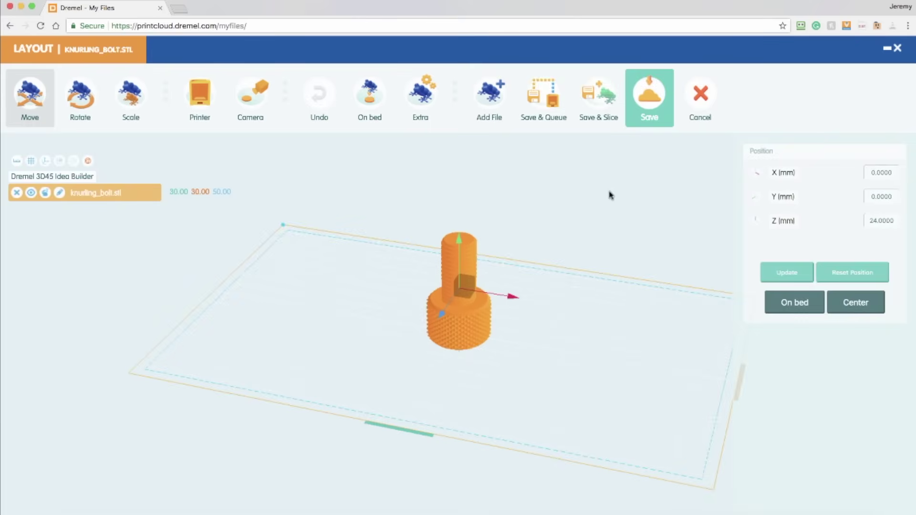
left_click(486, 95)
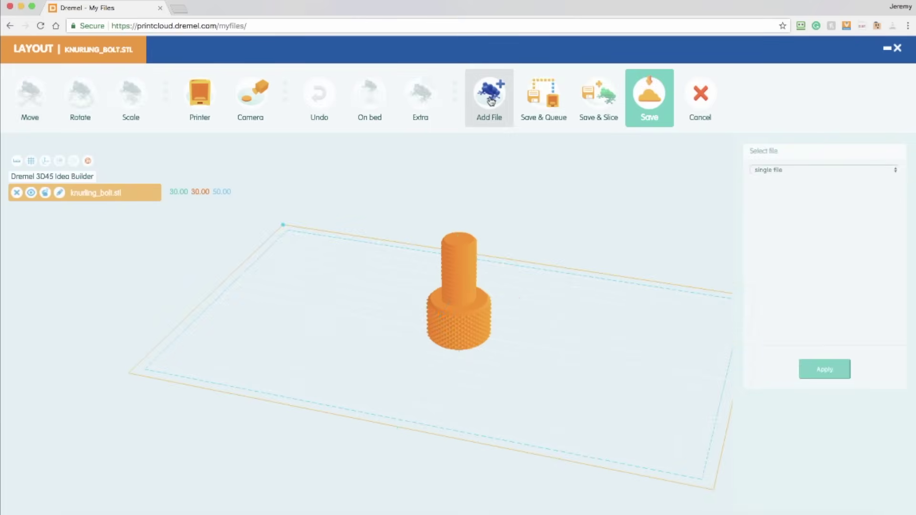
left_click(805, 191)
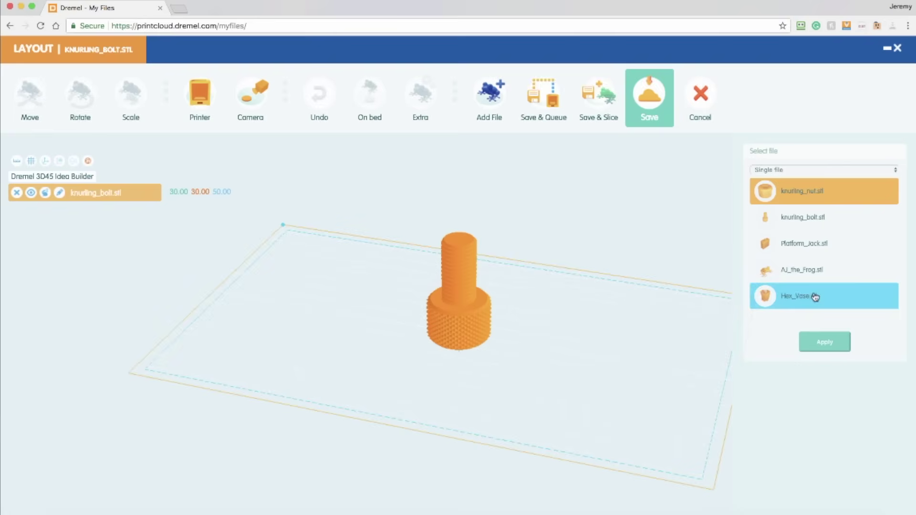
left_click(827, 347)
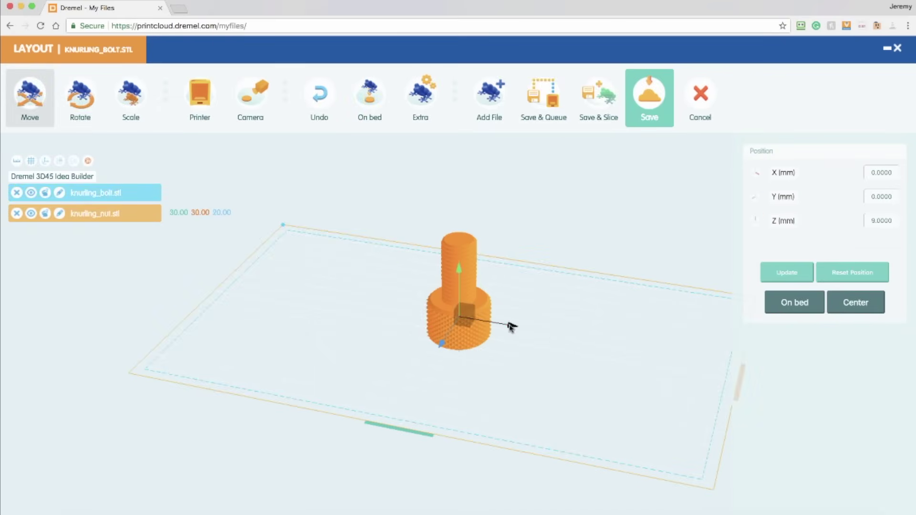
- Move the nut left and the bolt right, drop them on the bed, and Save & Slice
left_click_drag(501, 328, 458, 317)
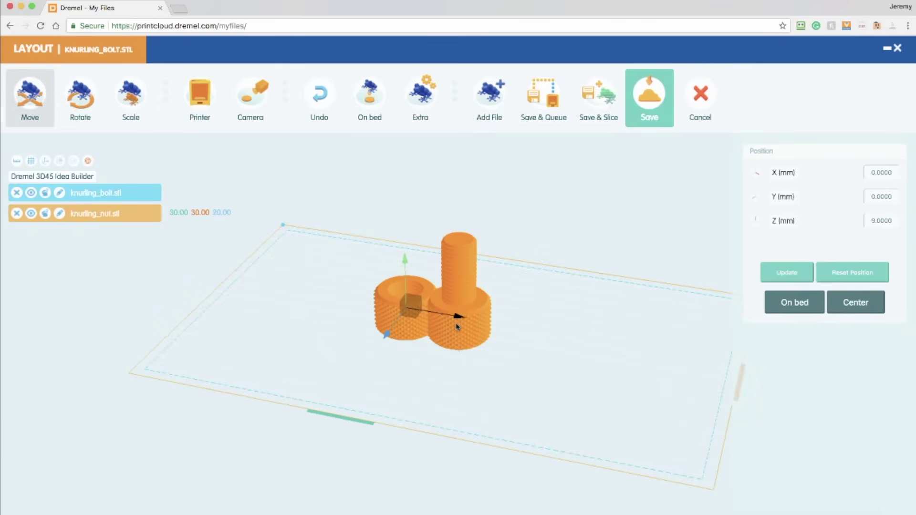
left_click(132, 199)
left_click_drag(511, 299, 556, 307)
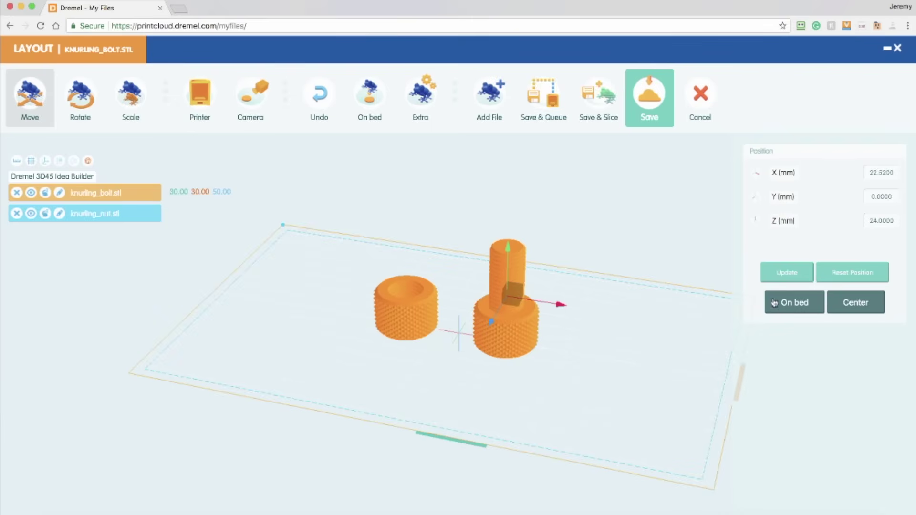
left_click(792, 303)
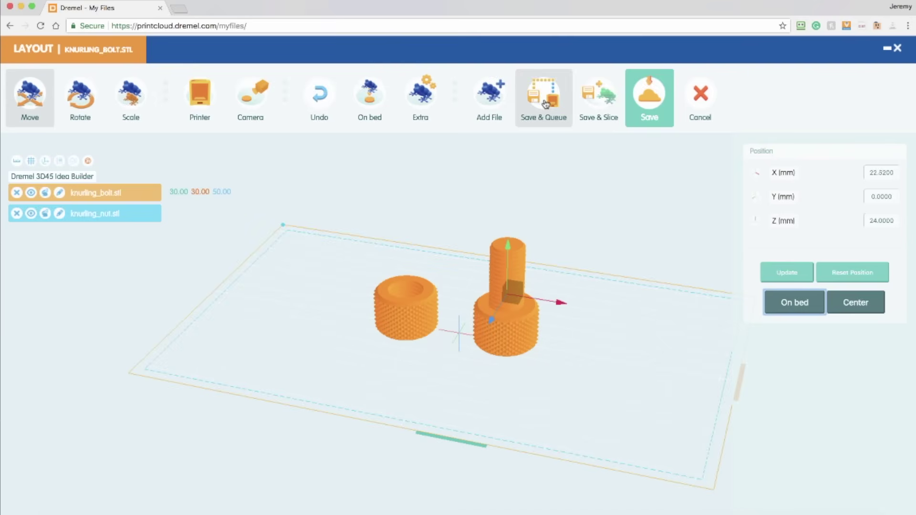
left_click(596, 97)
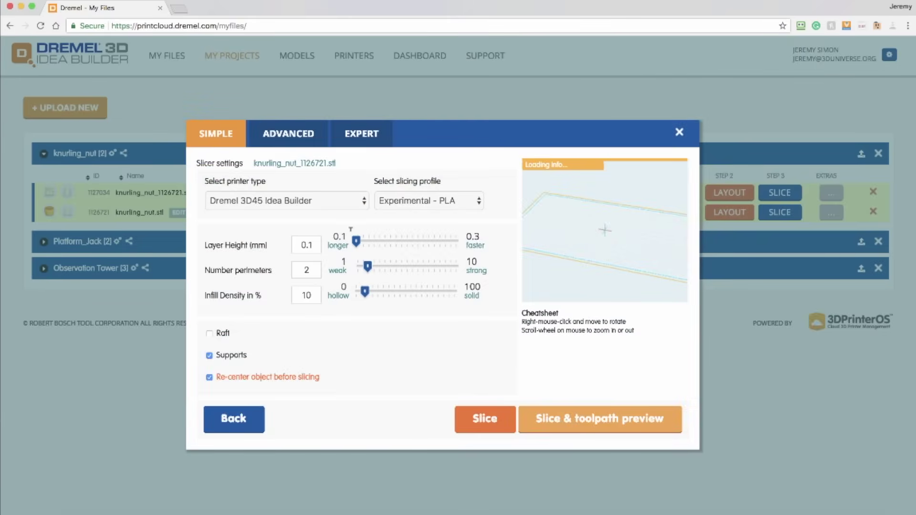
- Try the Draft and Standard (PLA) slicing profiles, then settle on Best (PLA)
left_click(444, 204)
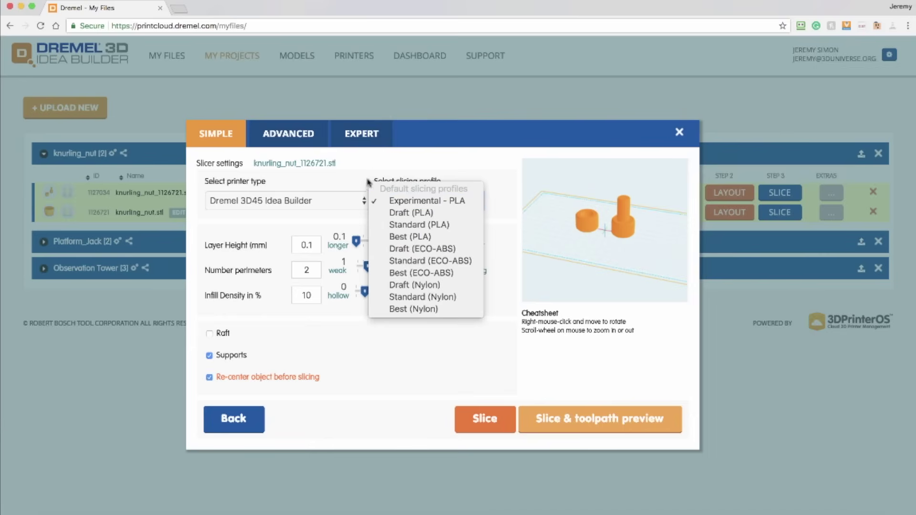
left_click(448, 201)
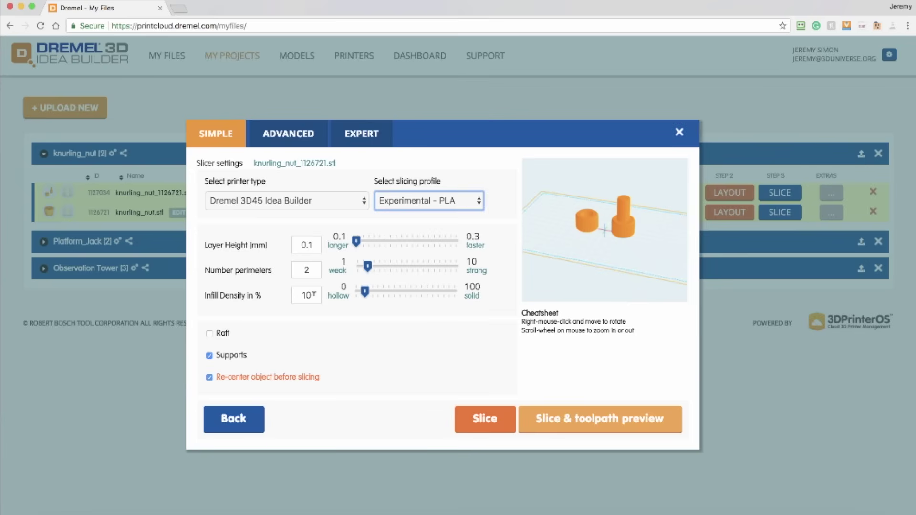
left_click(439, 202)
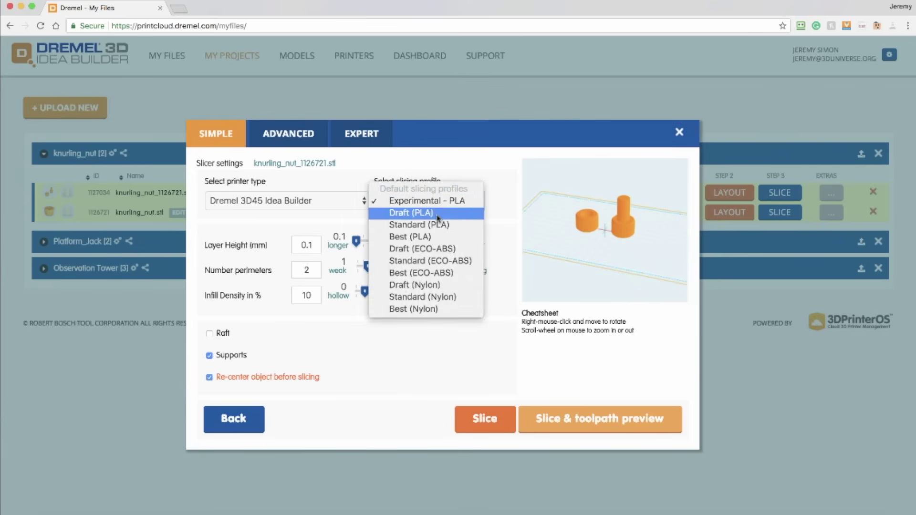
left_click(436, 213)
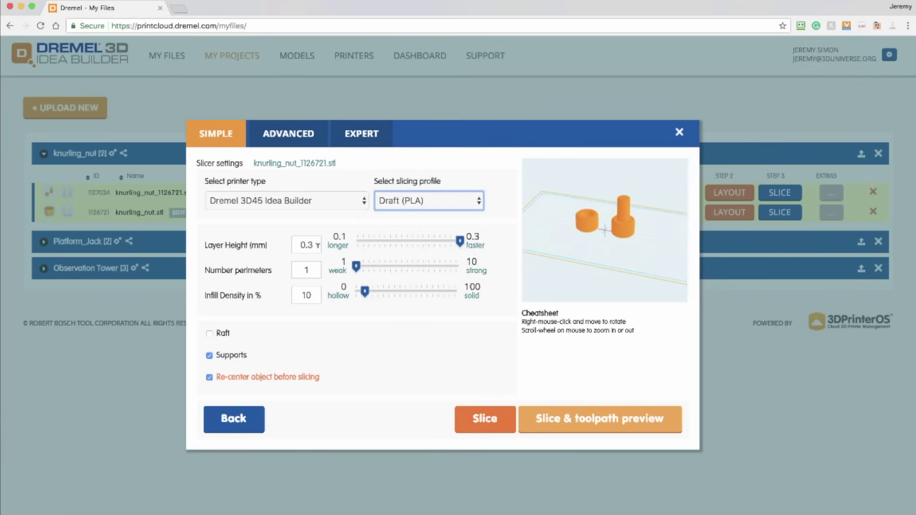
left_click(423, 203)
left_click(427, 214)
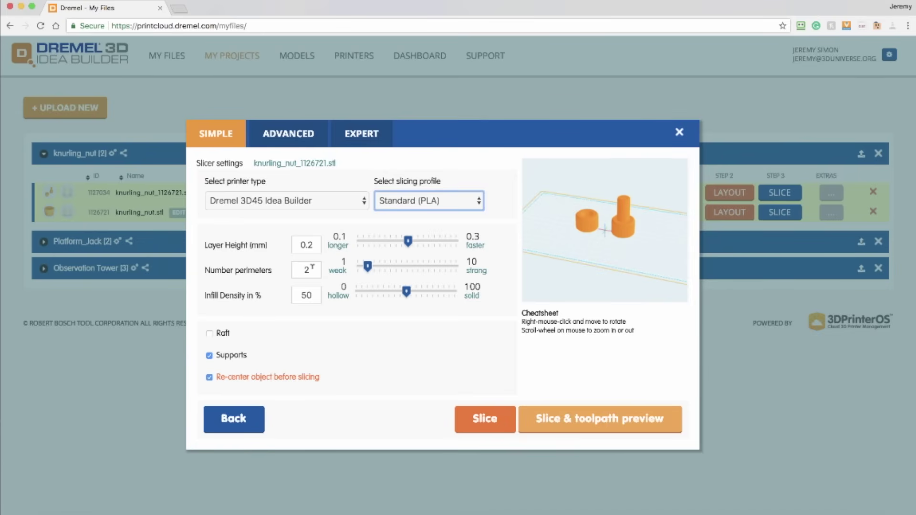
left_click(429, 201)
left_click(430, 212)
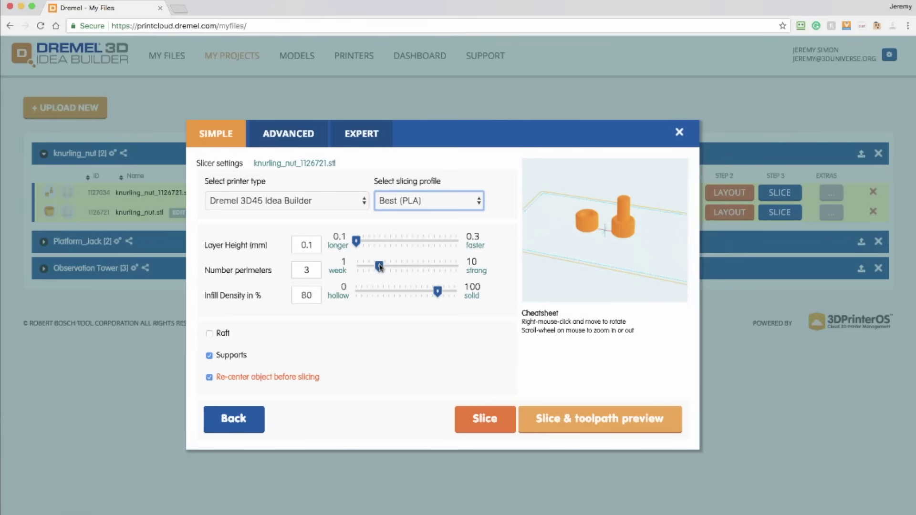
- Set 2 perimeters and 60% infill, disable Supports and Re-center object, then show Advanced settings
left_click(380, 267)
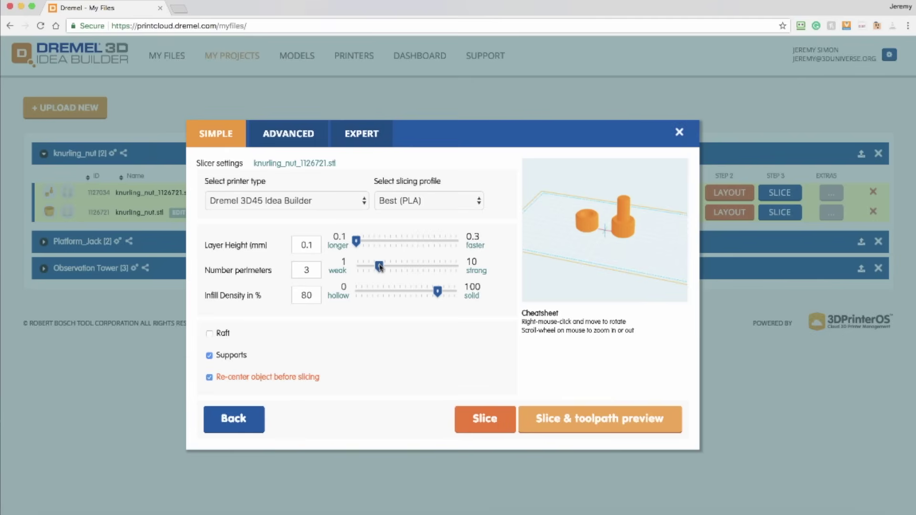
left_click_drag(380, 268, 368, 267)
left_click_drag(438, 293, 416, 293)
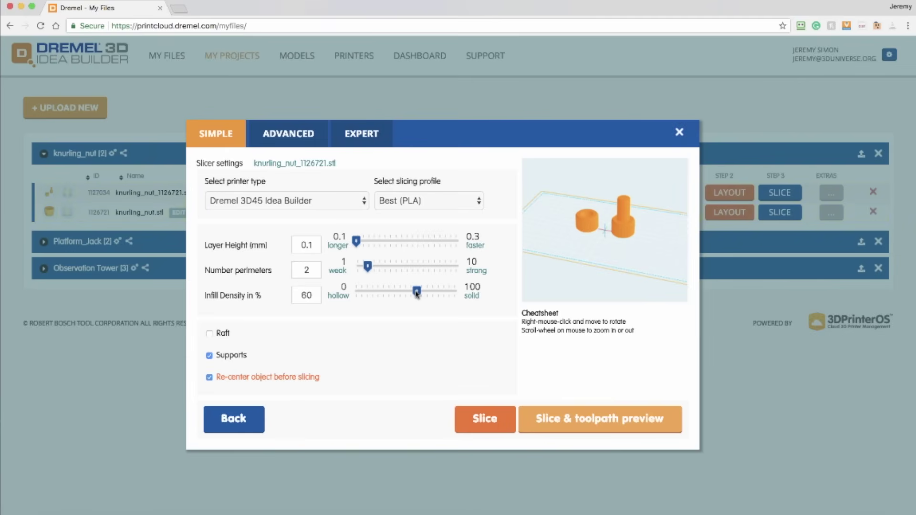
left_click(210, 358)
left_click(210, 378)
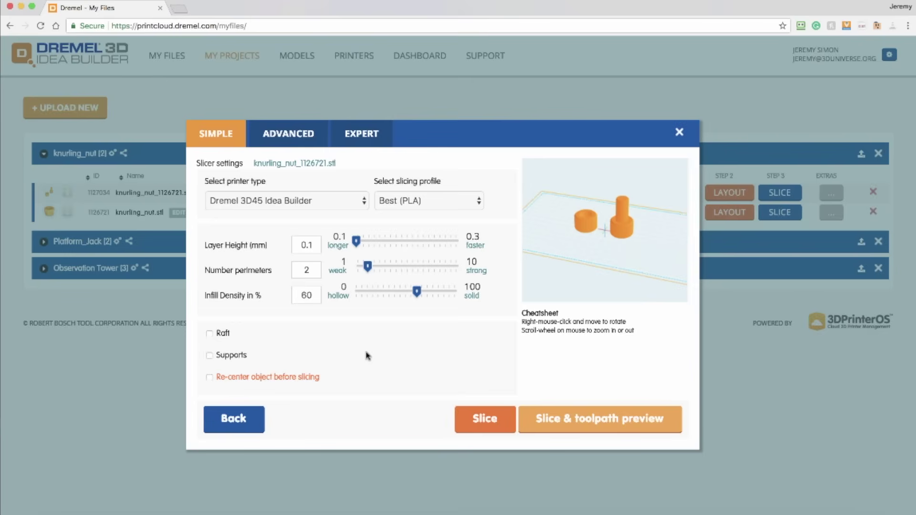
left_click(293, 137)
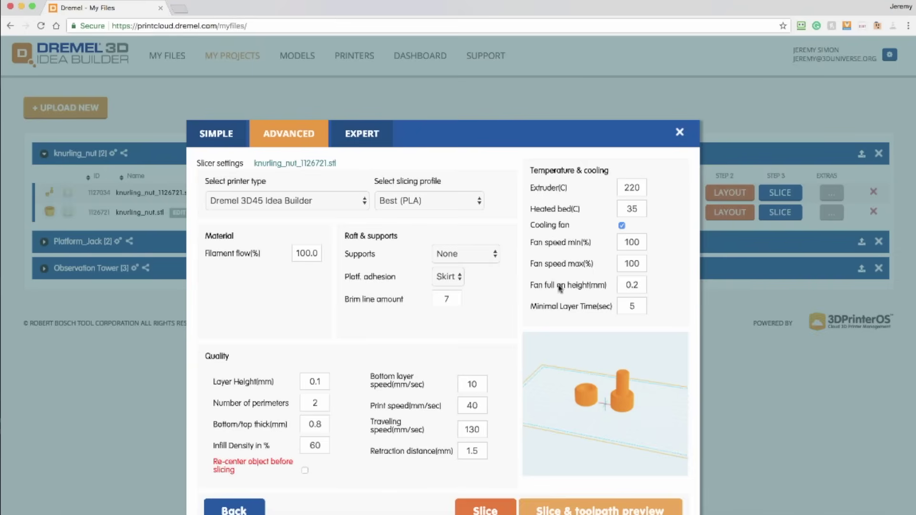
scroll(392, 335, "down", 1)
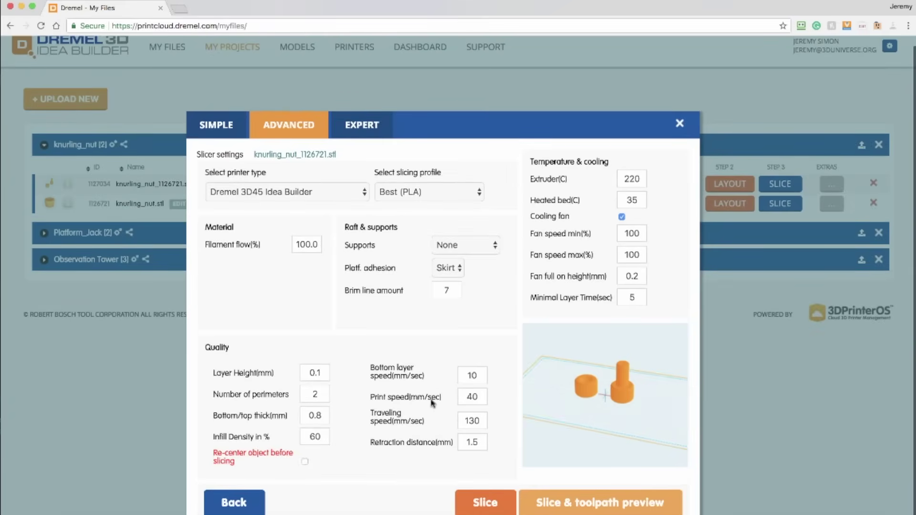
- Scroll through the Expert tab's JSON slicer settings, then go back to the Simple tab
left_click(358, 126)
scroll(338, 287, "down", 10)
scroll(337, 287, "down", 10)
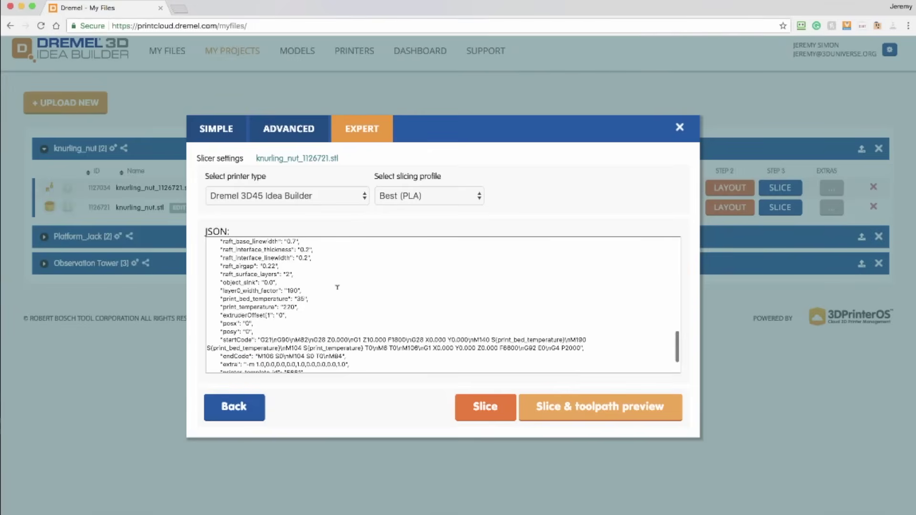
scroll(337, 287, "up", 15)
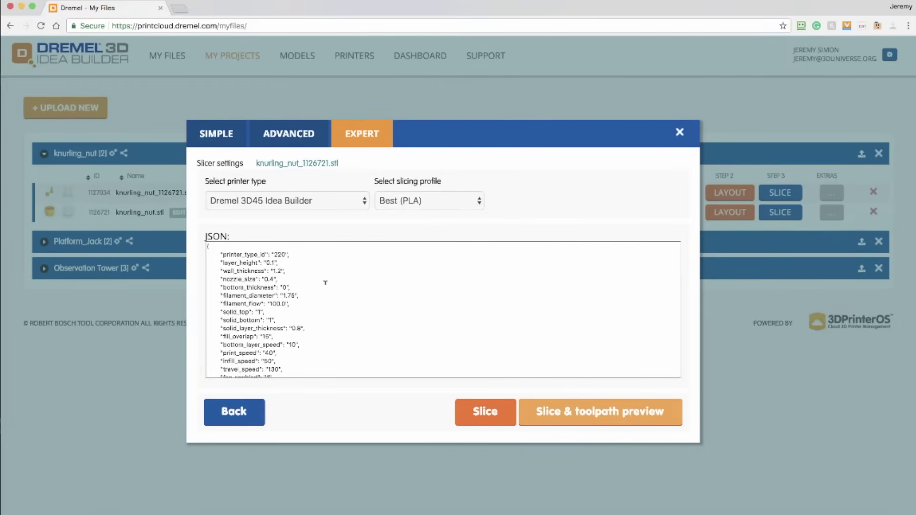
left_click(220, 136)
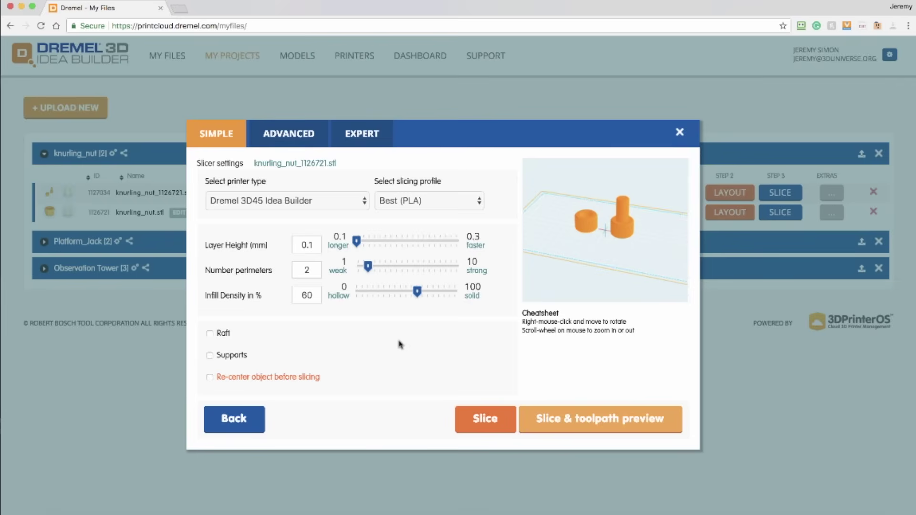
- Slice the nut and bolt into knurling_nut_1126721.g3drem and open its Build Preview
left_click(605, 429)
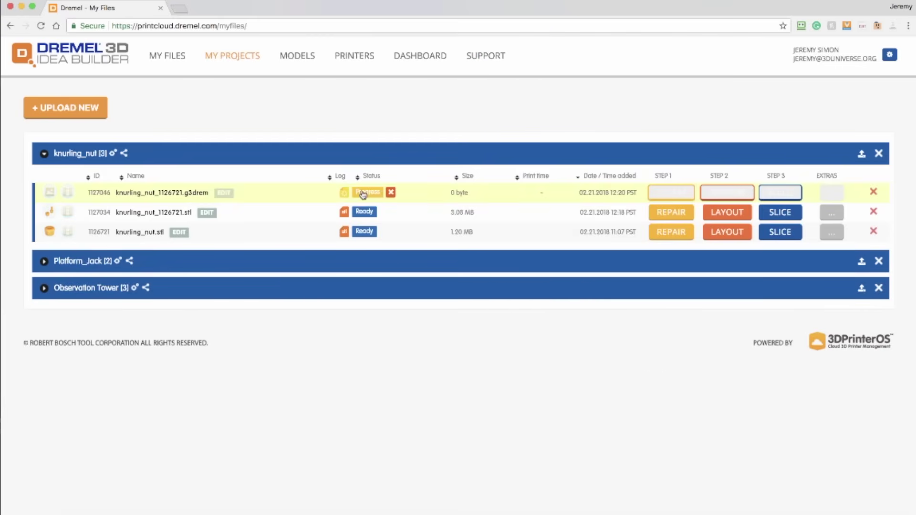
left_click(598, 199)
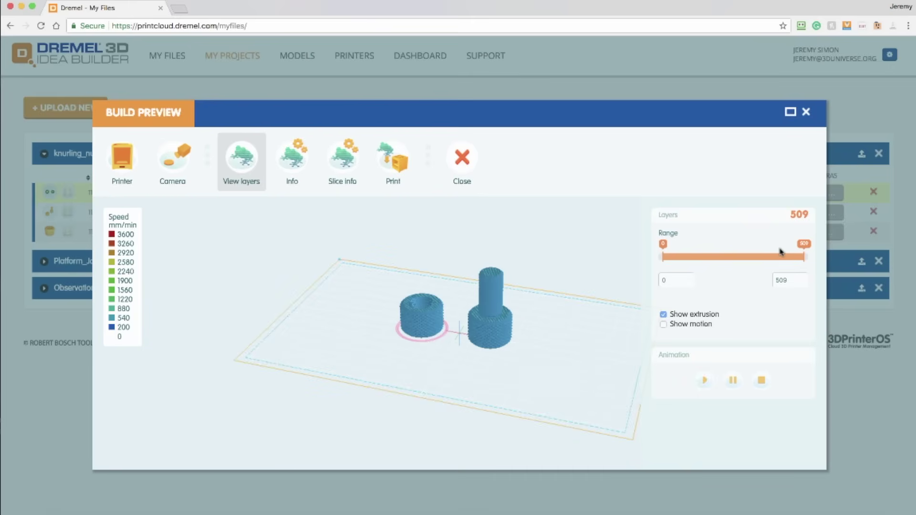
- Drag the layer Range slider down to the first layer and back up to all 509 layers
left_click_drag(805, 258, 699, 258)
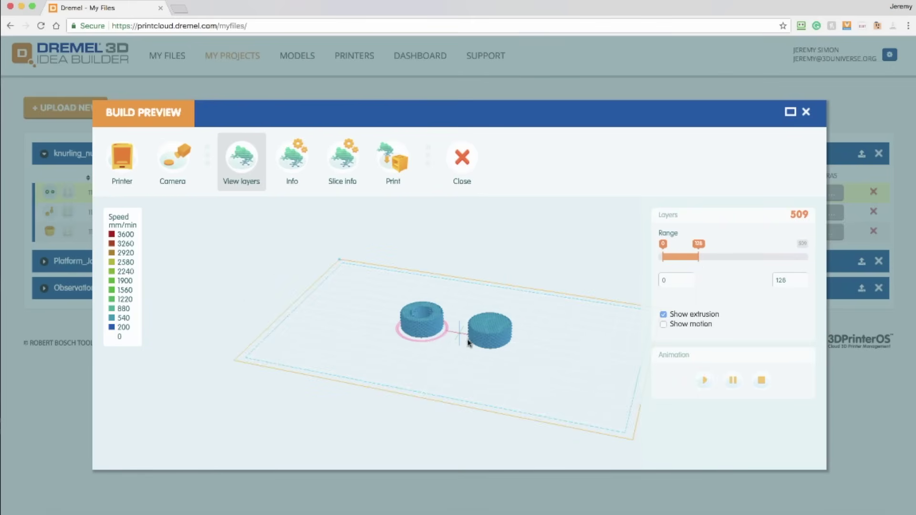
scroll(460, 348, "up", 5)
scroll(460, 347, "down", 3)
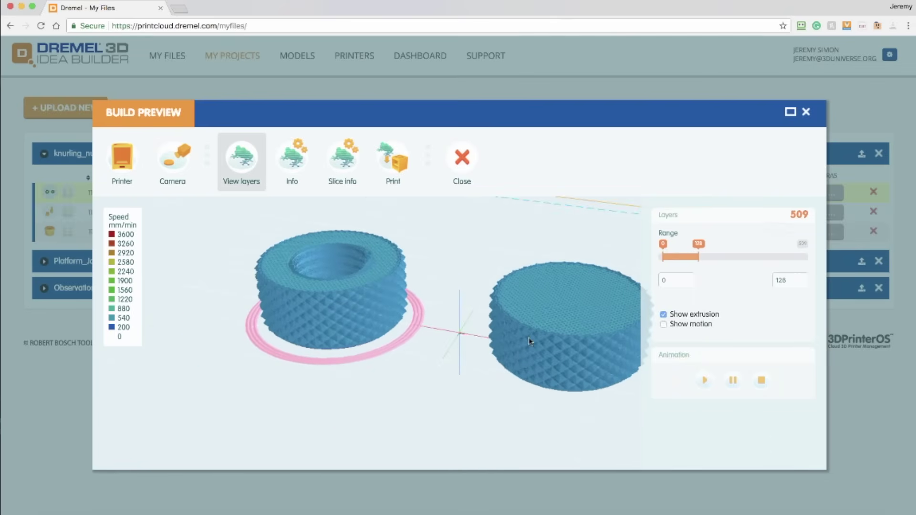
left_click_drag(697, 259, 755, 264)
scroll(556, 265, "down", 3)
scroll(556, 265, "down", 2)
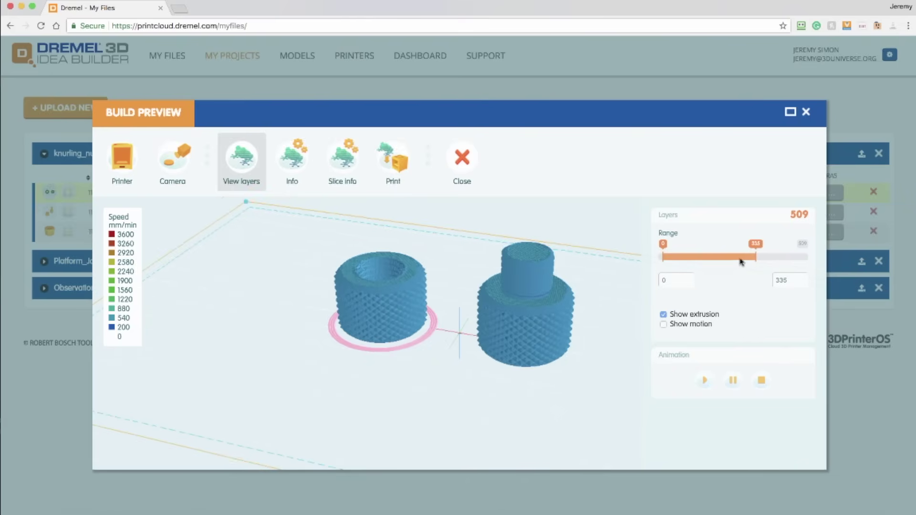
left_click_drag(756, 257, 804, 257)
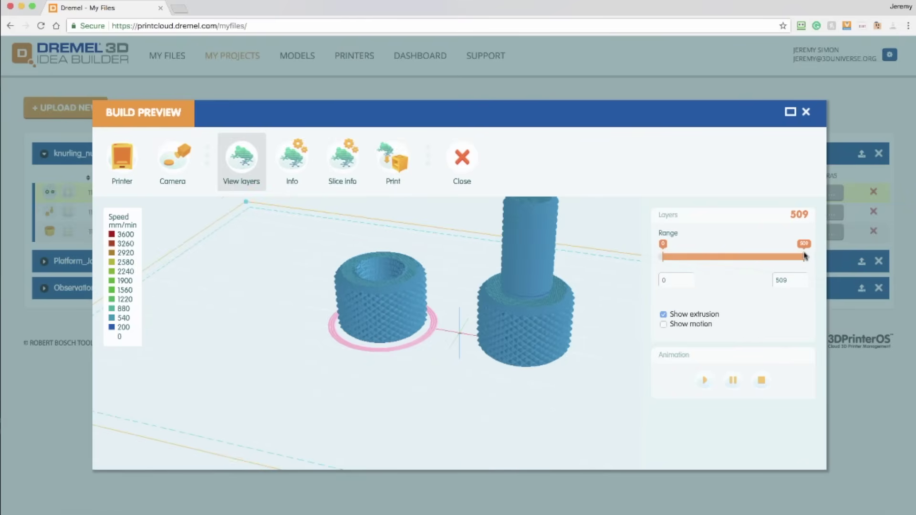
scroll(599, 263, "up", 2)
scroll(600, 263, "down", 3)
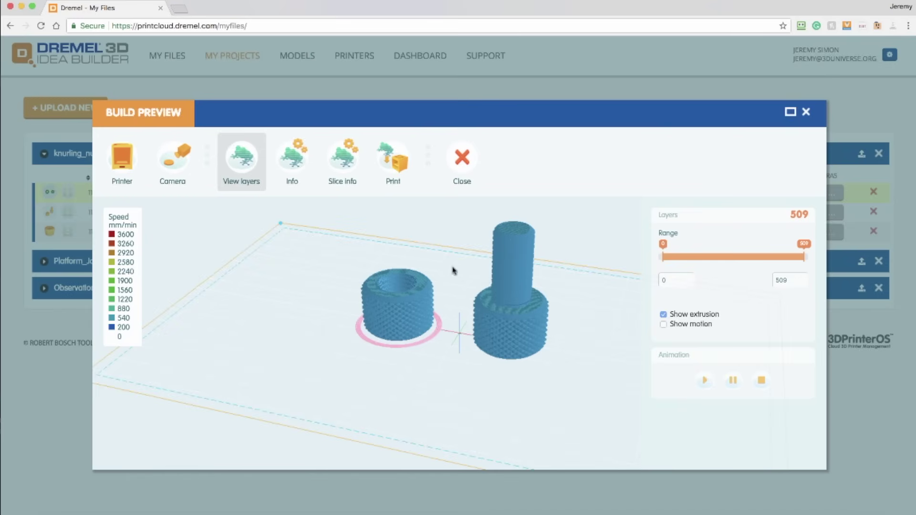
- Close Build Preview and choose BUILD for knurling_nut_1126721.g3drem to pick a printer
left_click(462, 161)
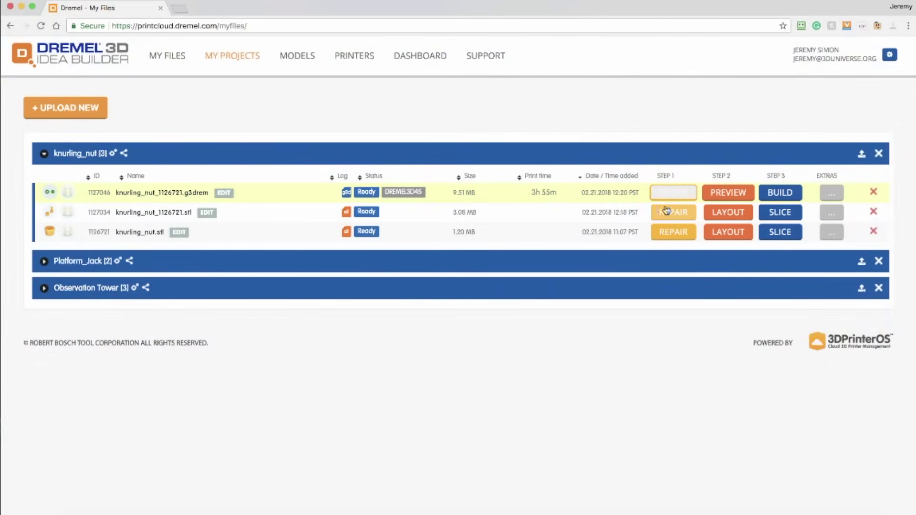
left_click(780, 193)
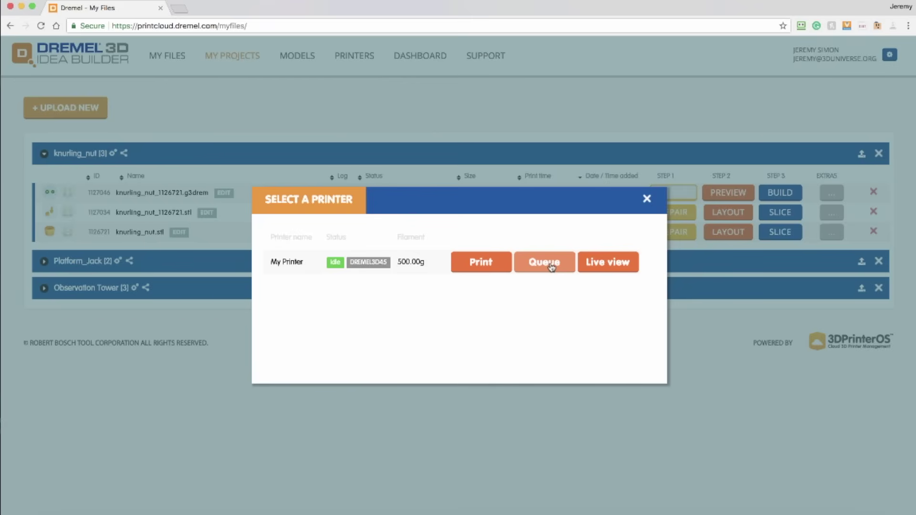
- Print knurling_nut_1126721.g3drem on My Printer (3D45) and watch it begin heating
left_click(490, 269)
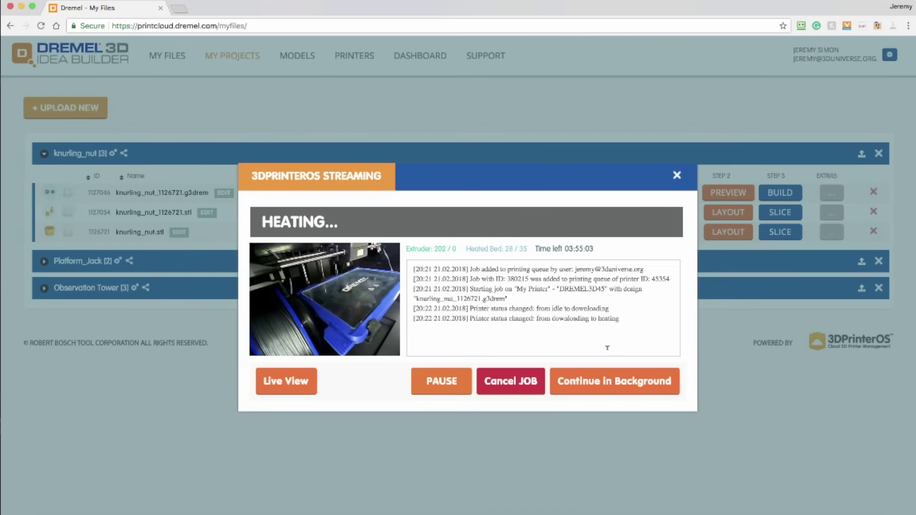
- Run the print in the background and check the knurling_nut job's streaming details and extra options
left_click(619, 381)
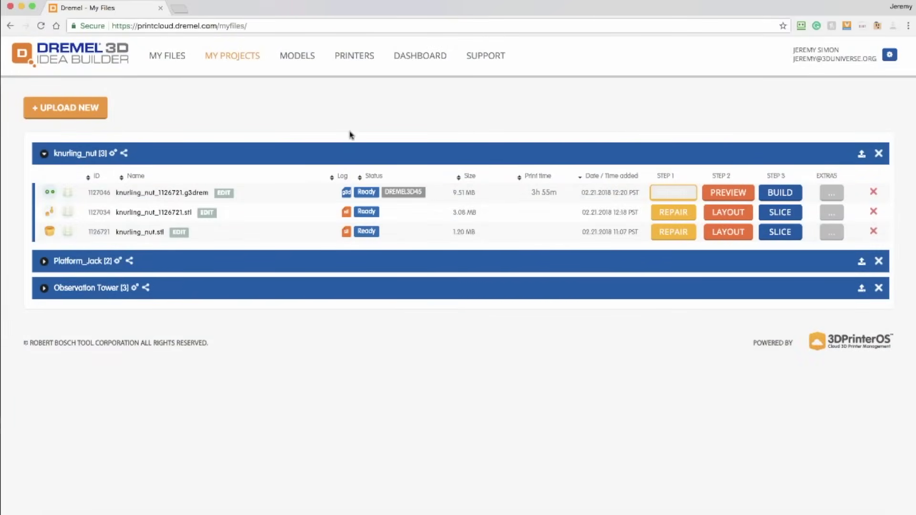
left_click(355, 56)
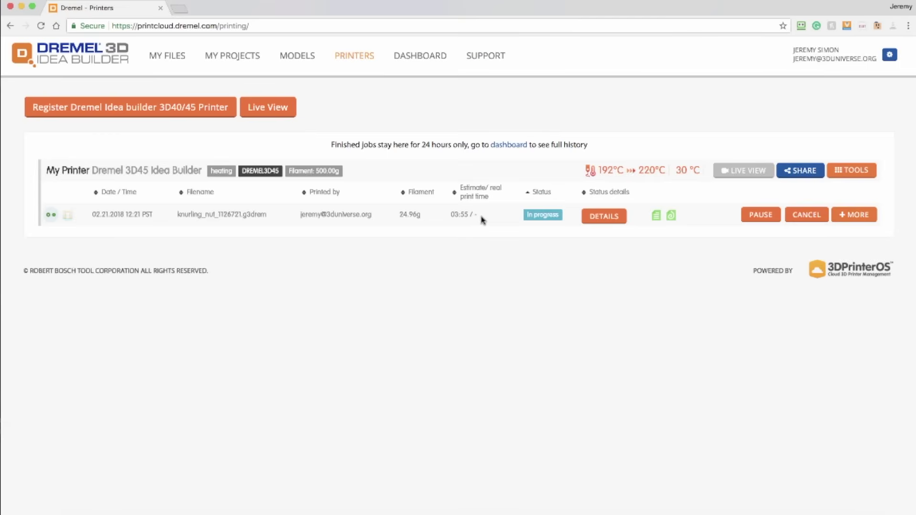
left_click(606, 215)
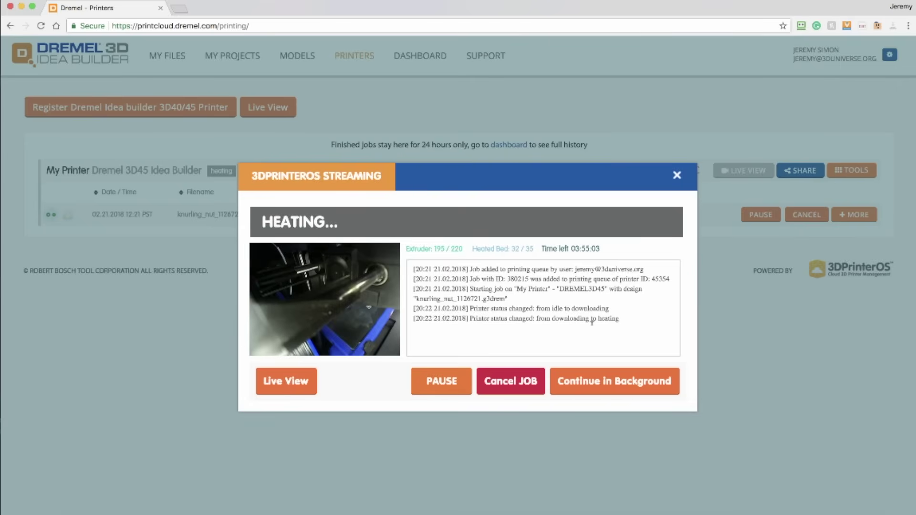
left_click(676, 175)
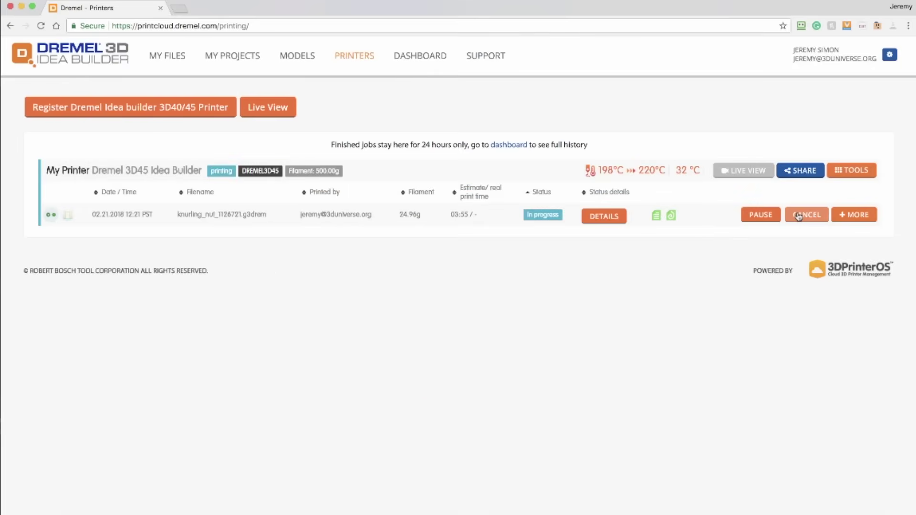
left_click(863, 213)
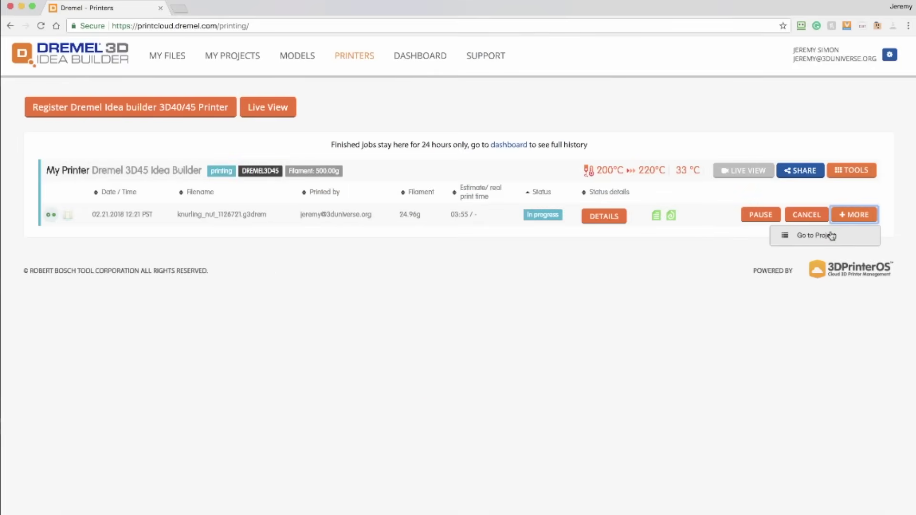
- Browse DigiLab lesson plans for middle school, high school, higher education, institutions and elementary, then close the tab
left_click(629, 309)
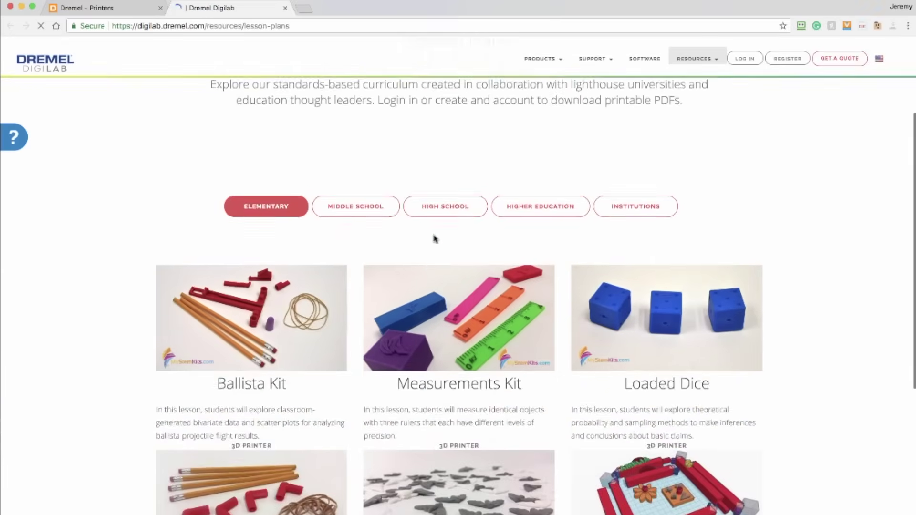
scroll(434, 239, "down", 2)
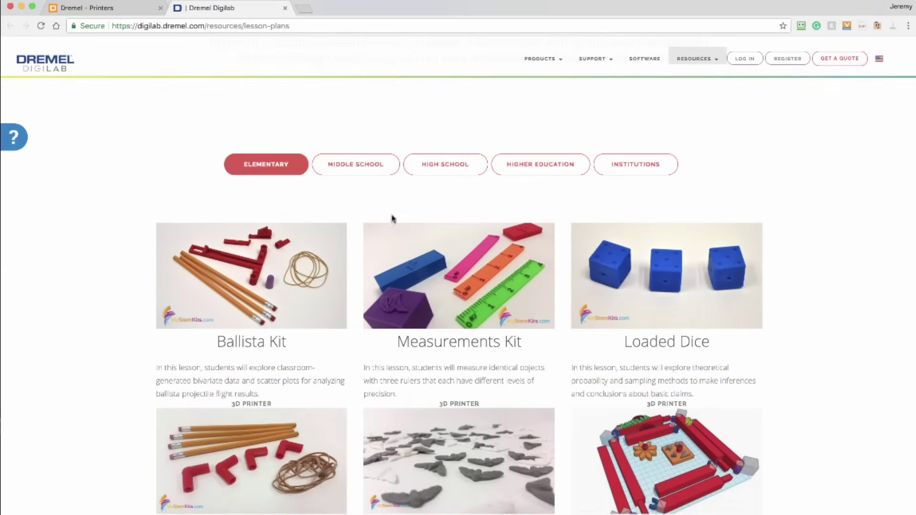
scroll(398, 280, "down", 5)
scroll(398, 281, "up", 5)
scroll(399, 280, "down", 1)
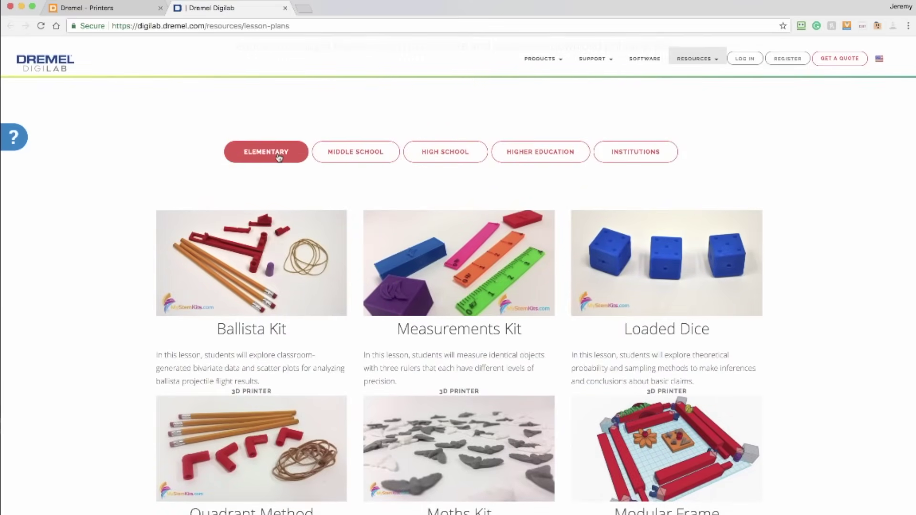
left_click(345, 154)
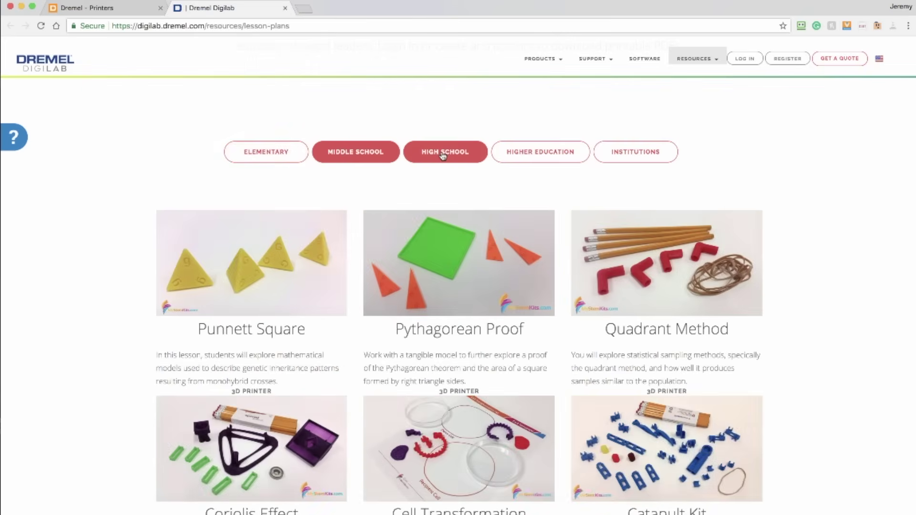
left_click(442, 156)
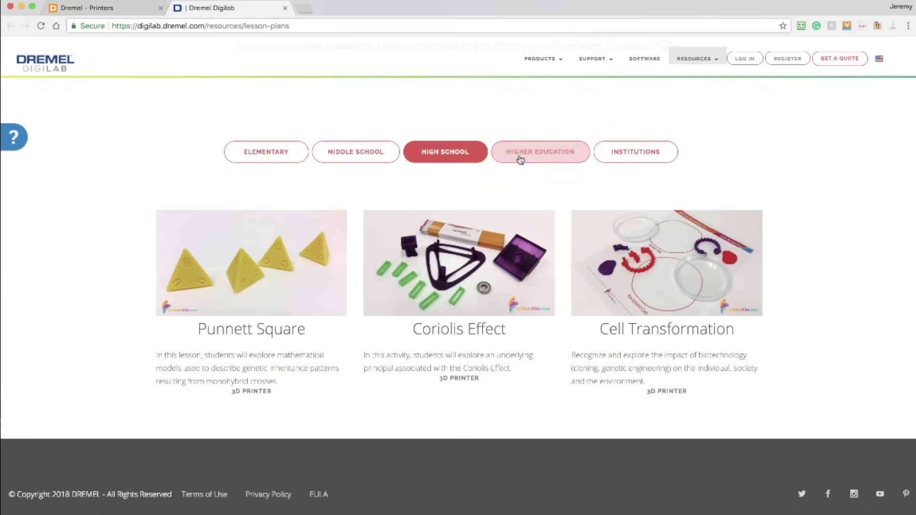
left_click(552, 154)
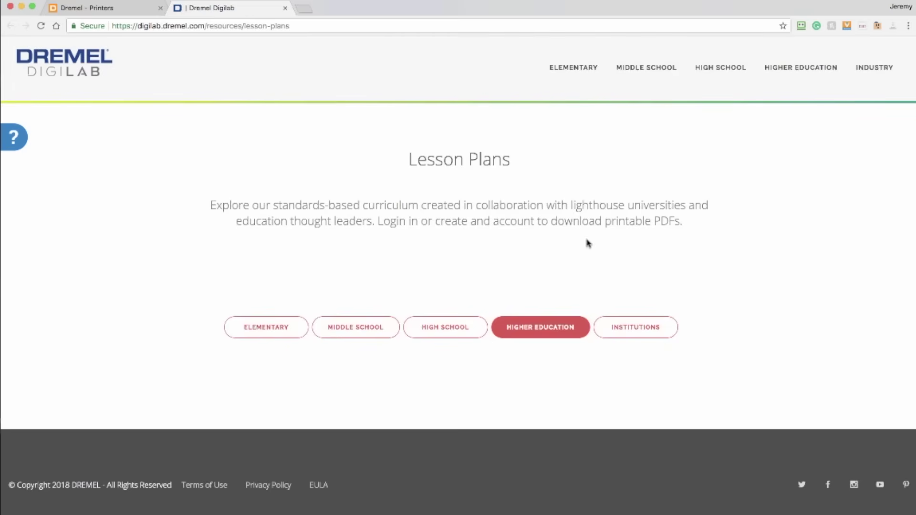
left_click(639, 326)
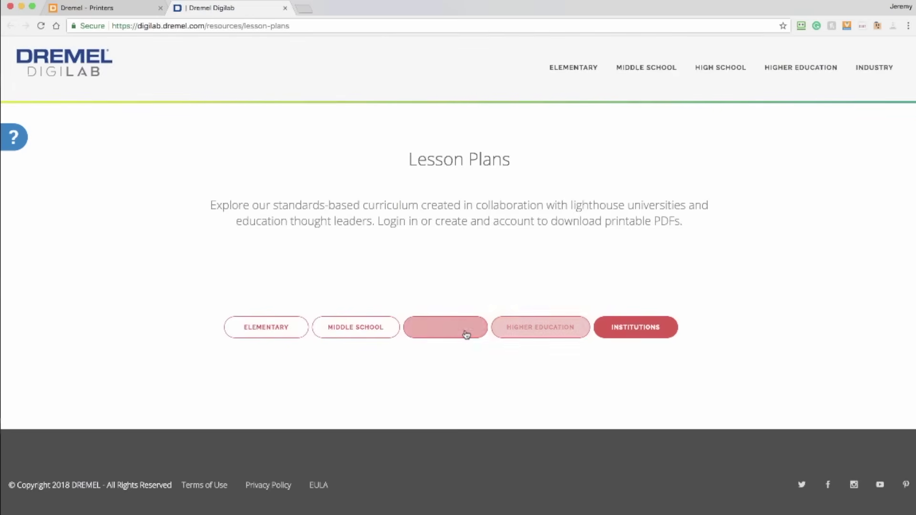
left_click(273, 328)
left_click(285, 8)
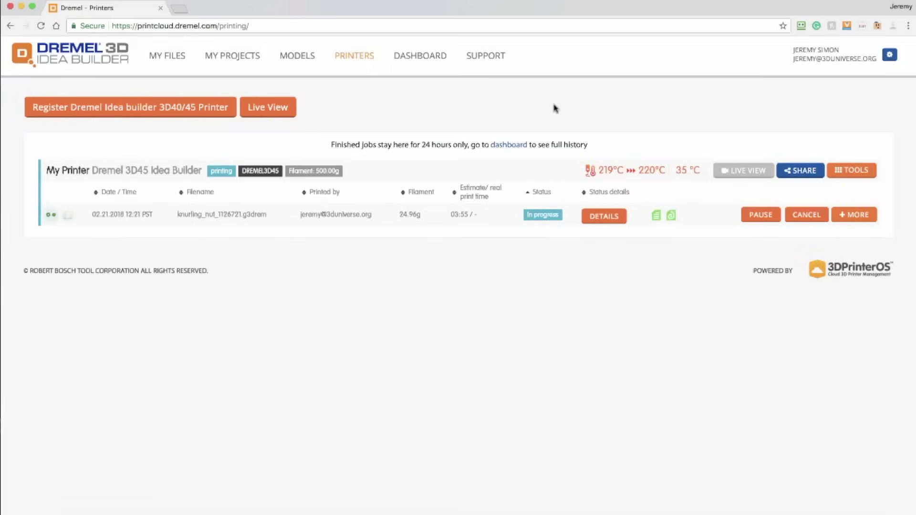
- View the Dremel support site's call, Skype, chat and community options, then close it
left_click(486, 56)
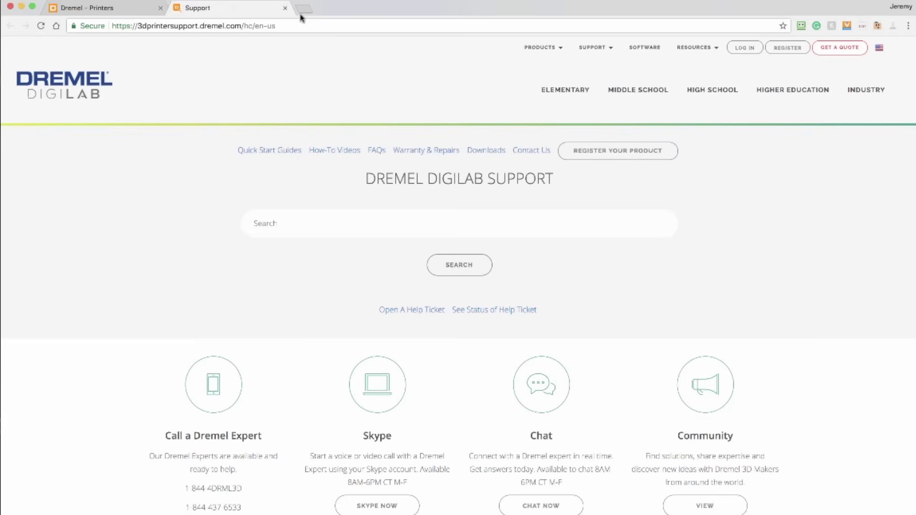
left_click(285, 9)
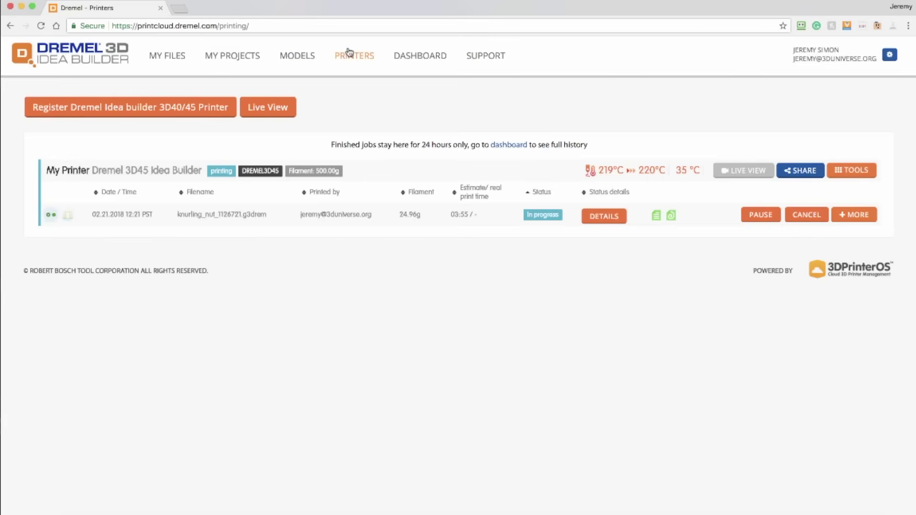
- Open My Printing History on the Dashboard, listing knurling_nut as in progress
left_click(420, 56)
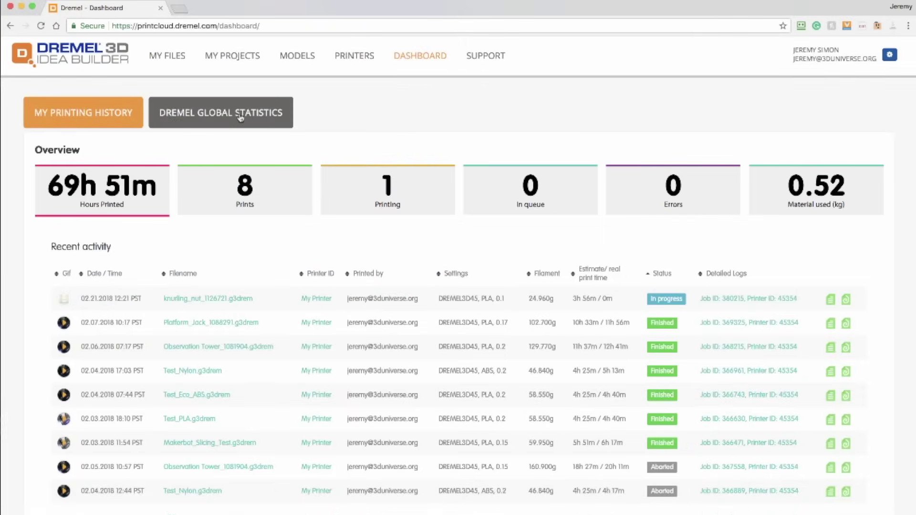
- Scroll through the Dremel Global Statistics charts
left_click(239, 117)
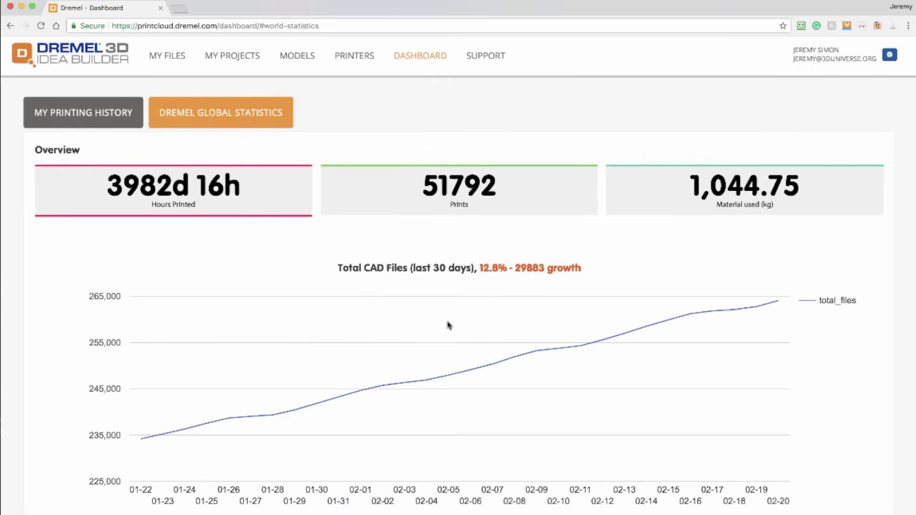
scroll(448, 324, "down", 2)
scroll(448, 325, "down", 2)
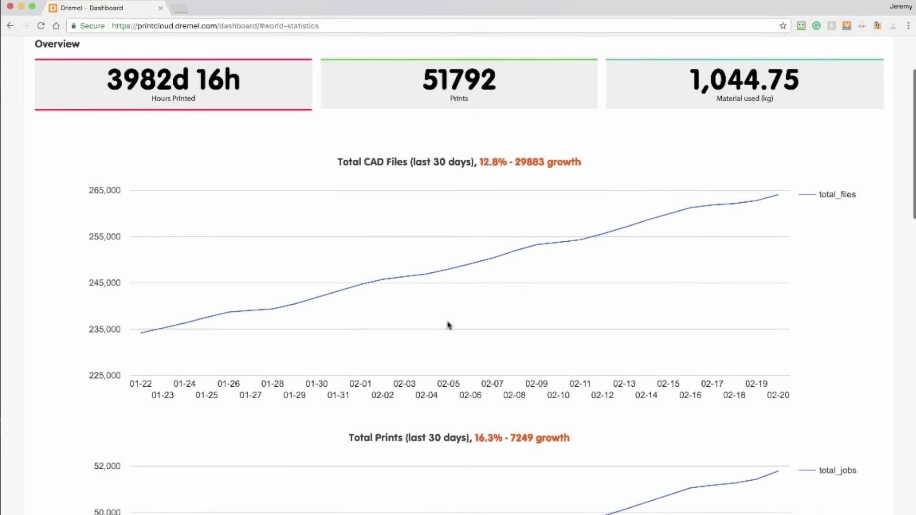
scroll(450, 316, "down", 1)
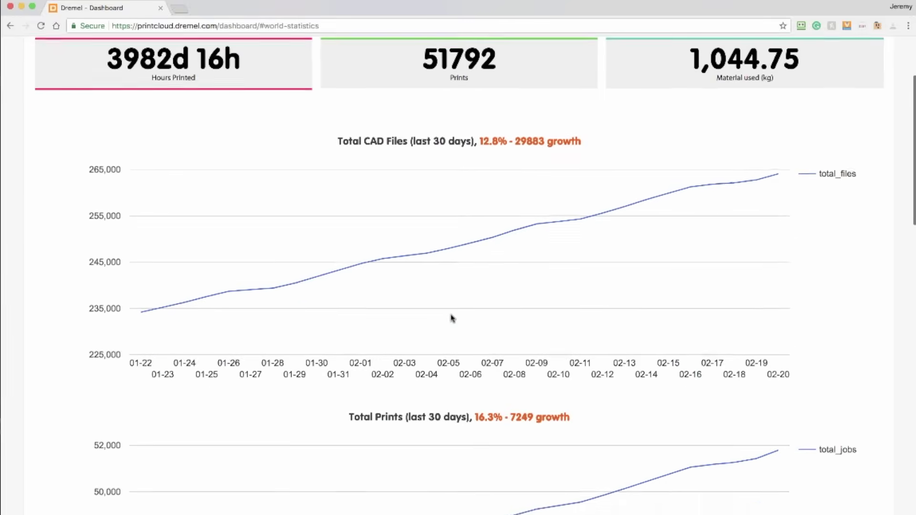
scroll(453, 318, "down", 13)
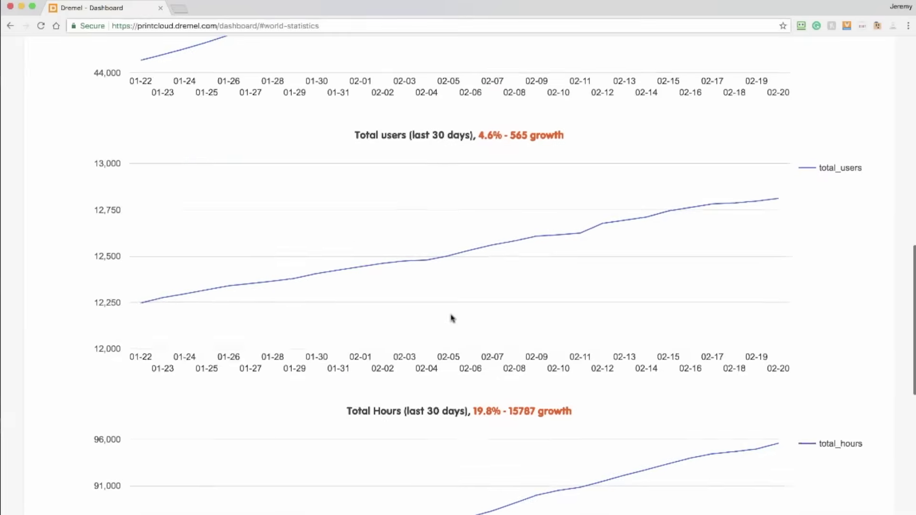
scroll(451, 317, "up", 15)
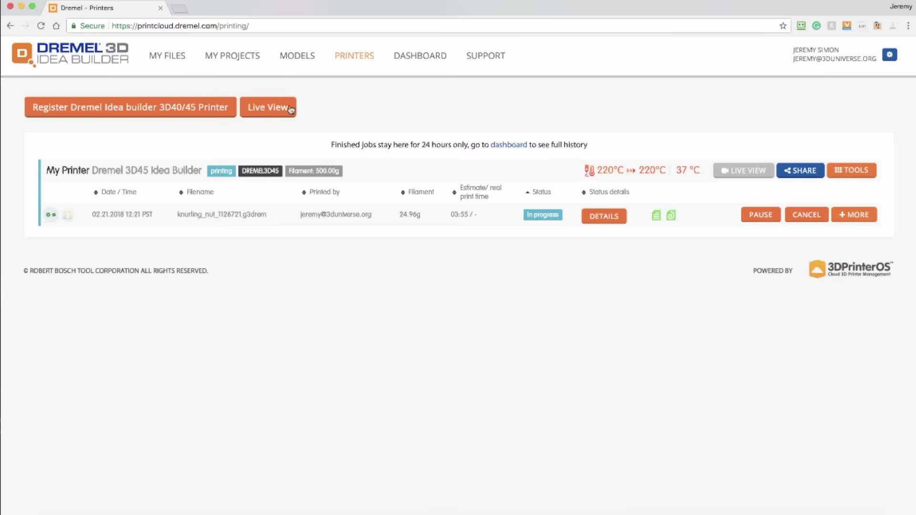
- Turn on Live View to watch My Printer's camera feed of the knurling_nut print
left_click(267, 107)
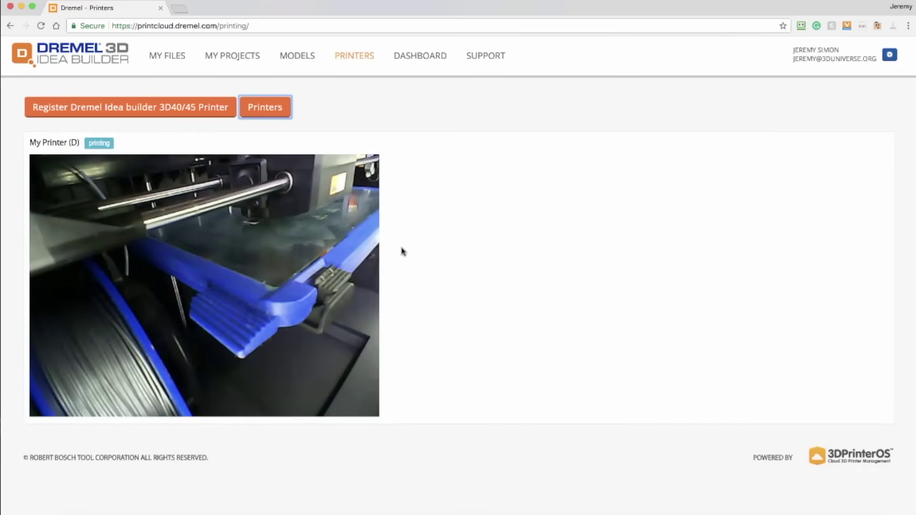